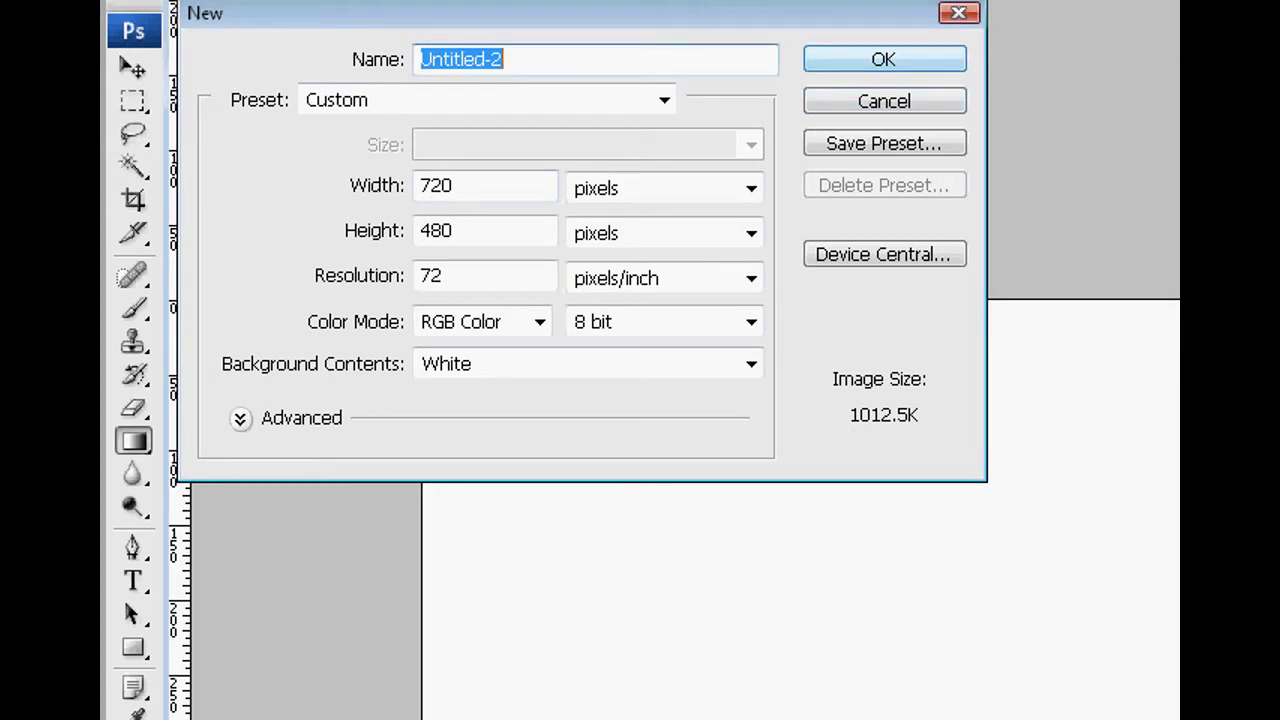
Step: Create a 720 × 480 pixel, 72 pixels/inch RGB document with a white background and convert its Background into a regular layer
key(Return)
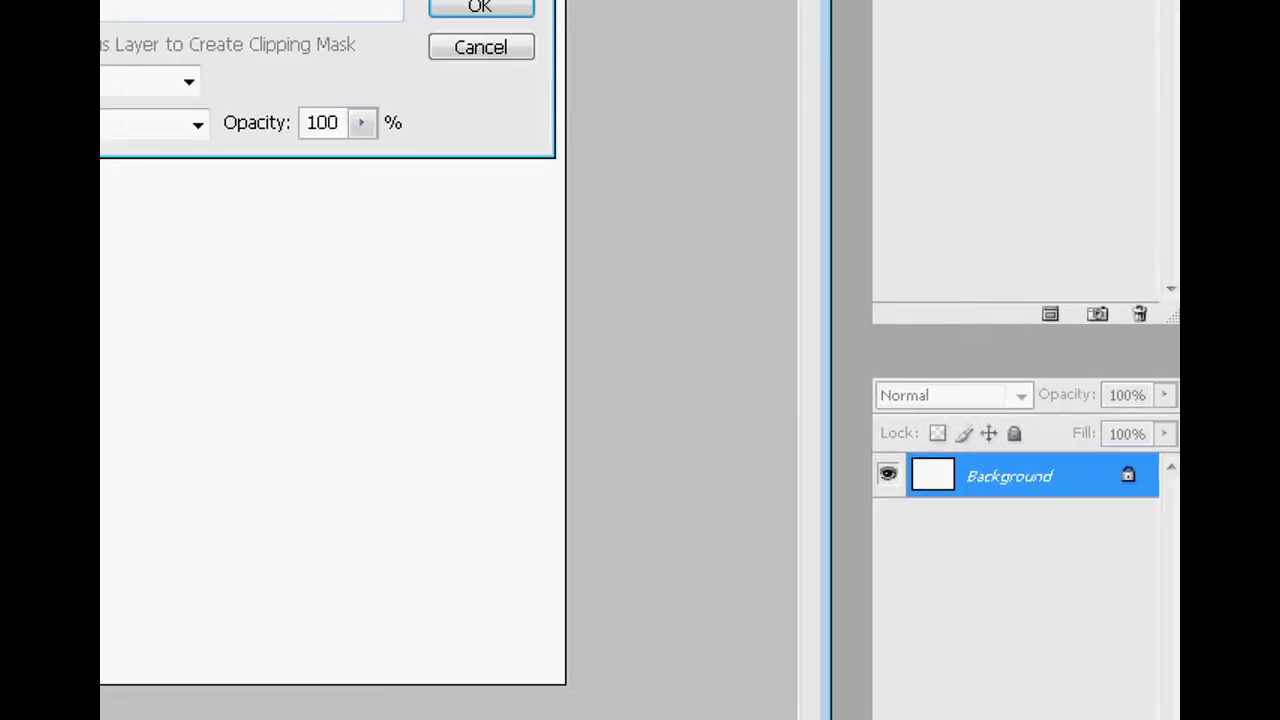
key(Return)
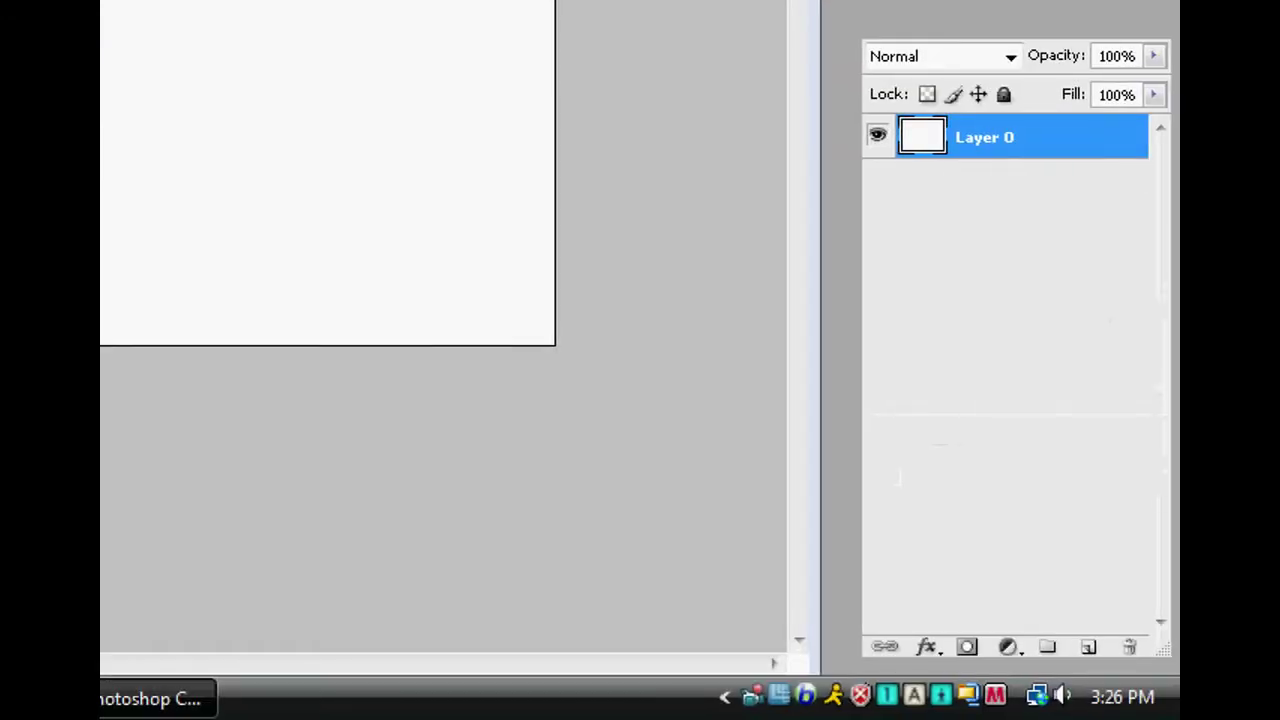
Step: Add three new empty layers above Layer 0 and make Layer 0 active
click(1088, 647)
click(1088, 647)
click(1088, 647)
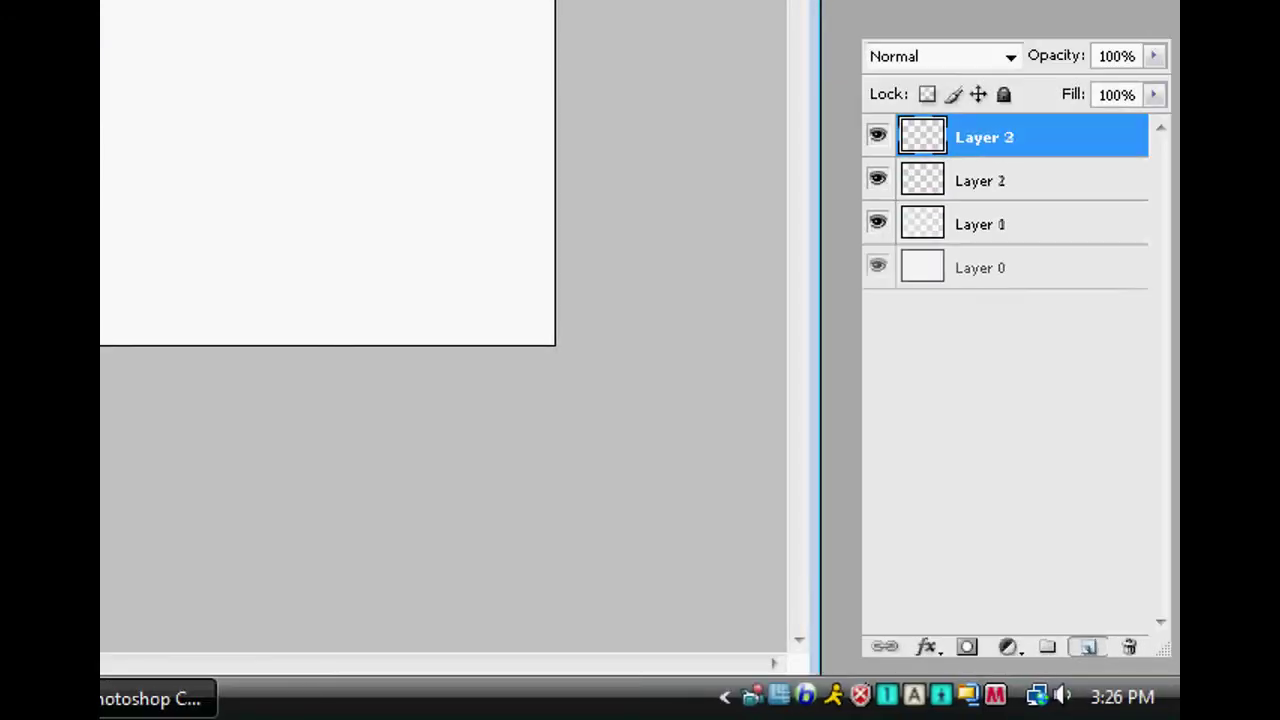
click(1020, 267)
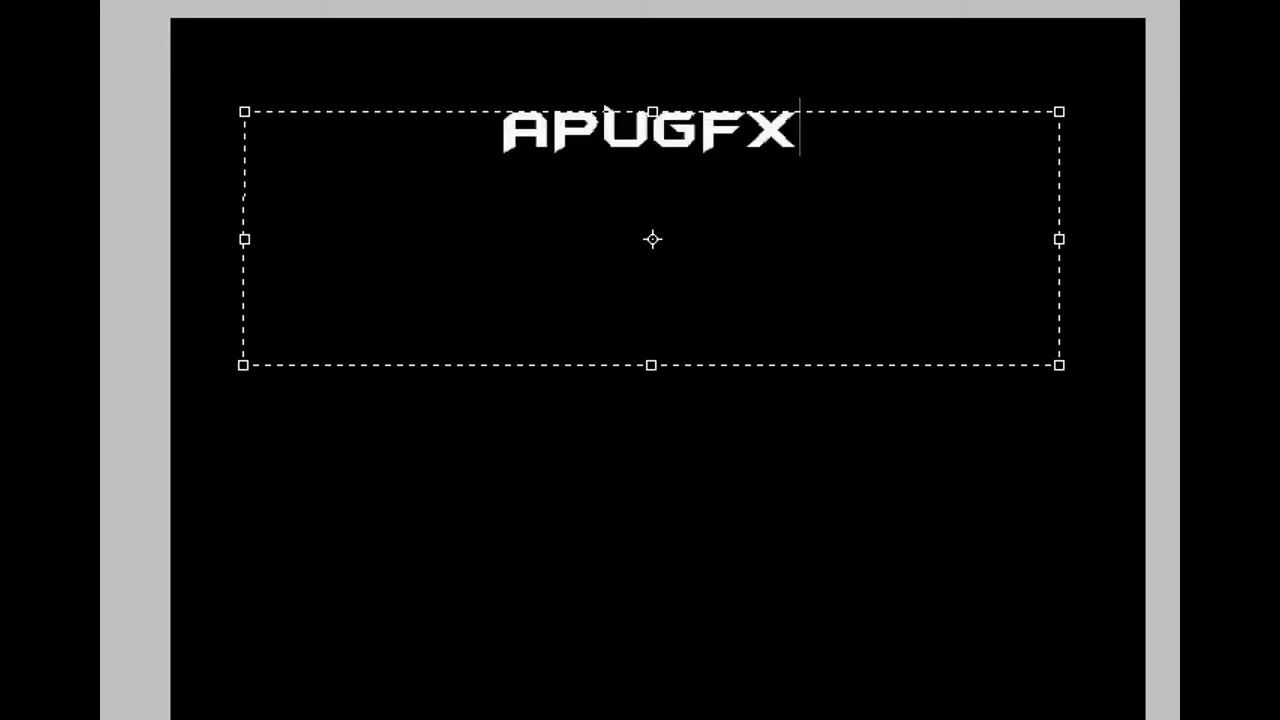
Step: Set the APUGFX text to BankGothic Md BT at 72 pt and move it toward the canvas's upper-left corner
drag(820, 151, 232, 149)
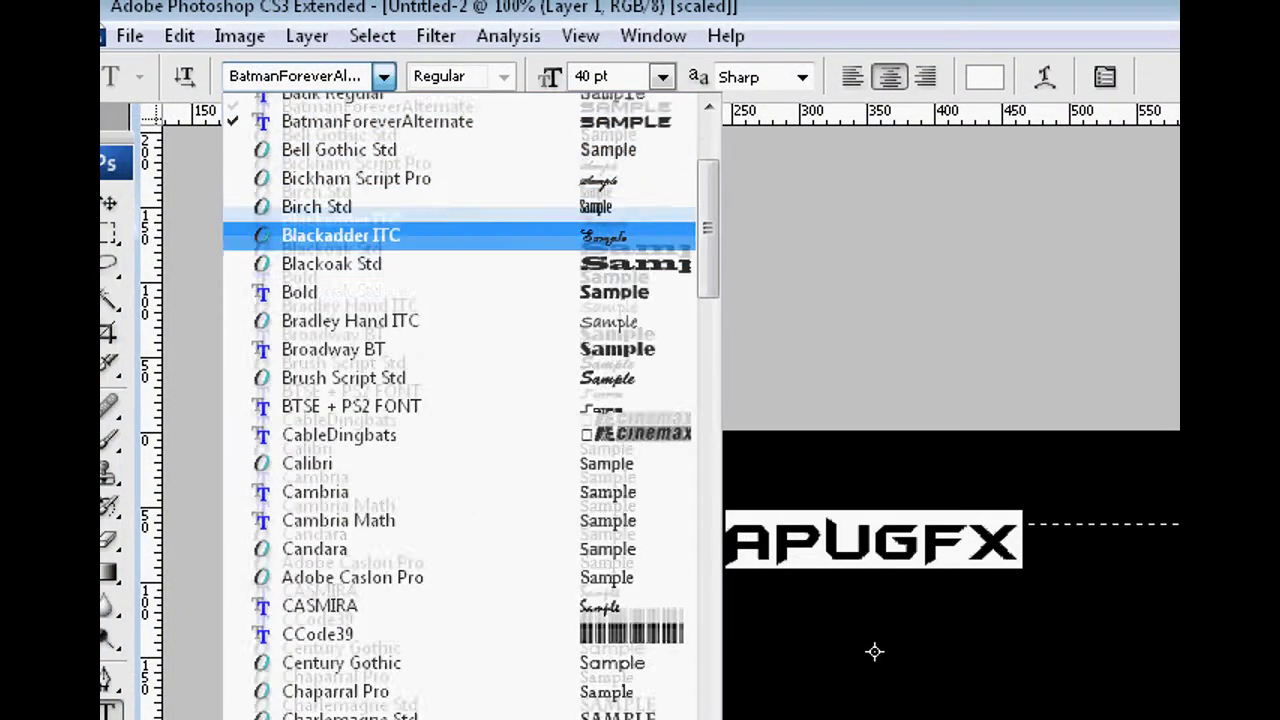
click(356, 277)
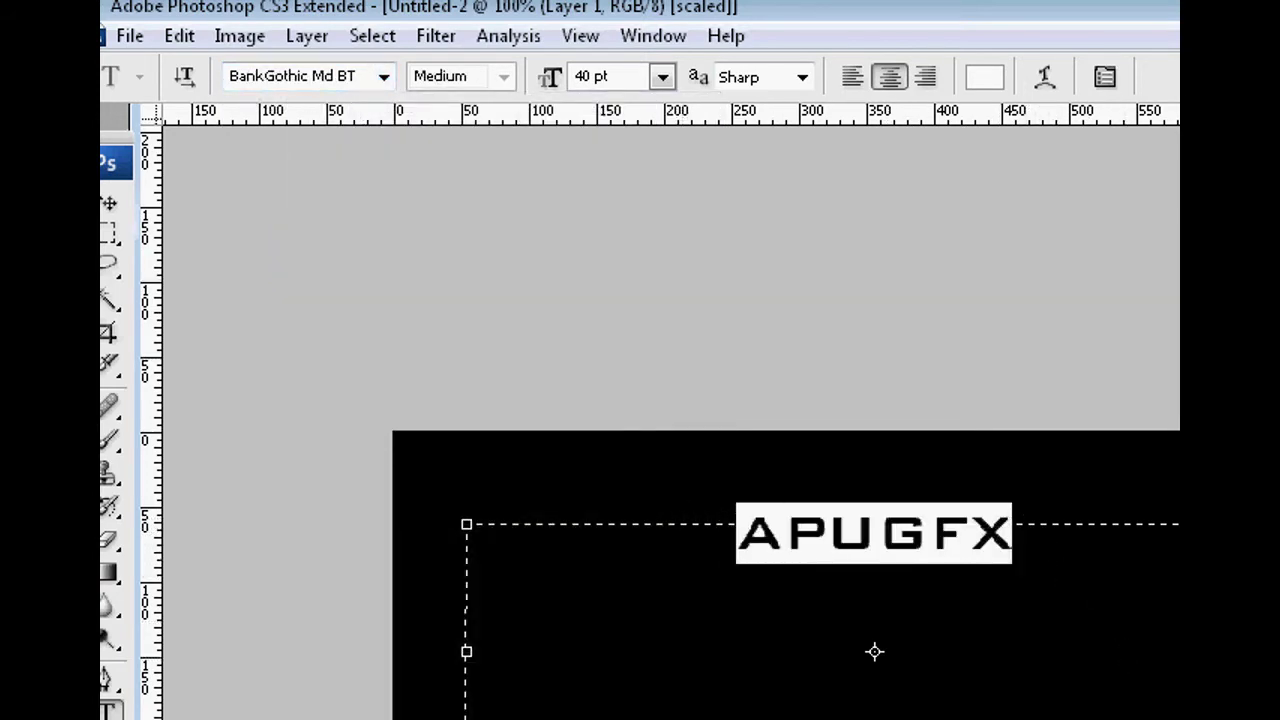
click(662, 77)
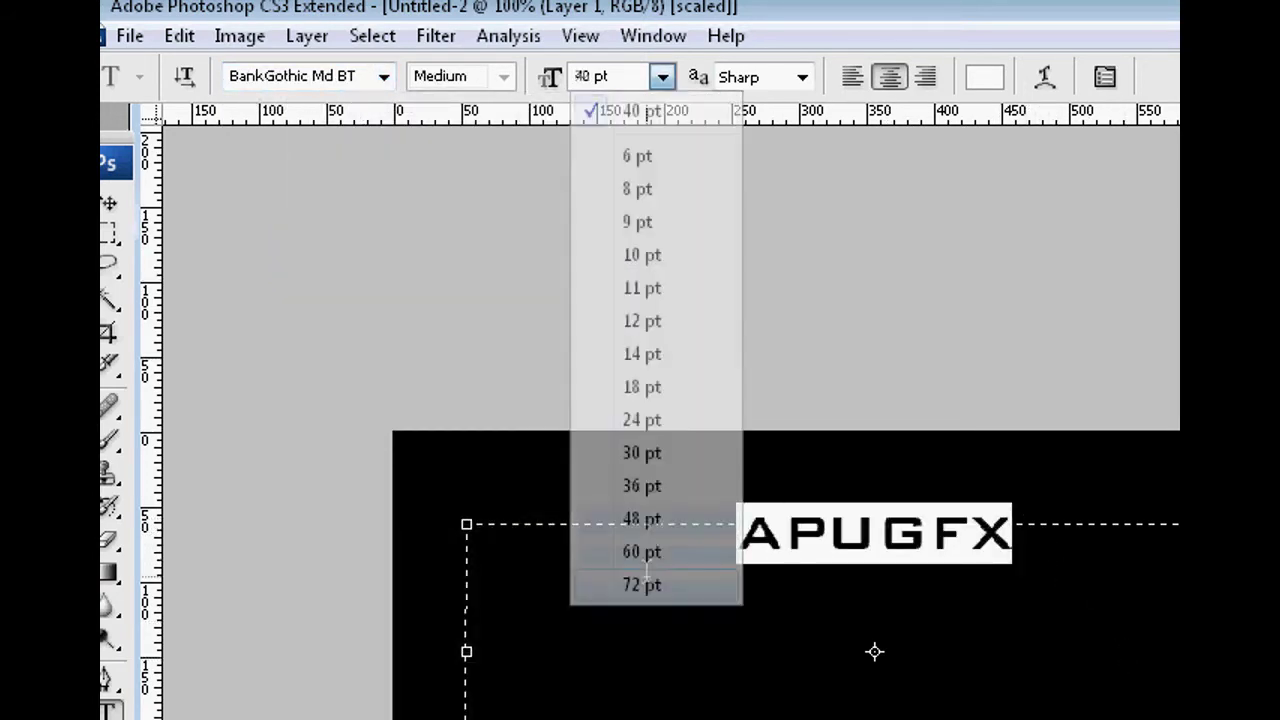
click(642, 585)
click(110, 203)
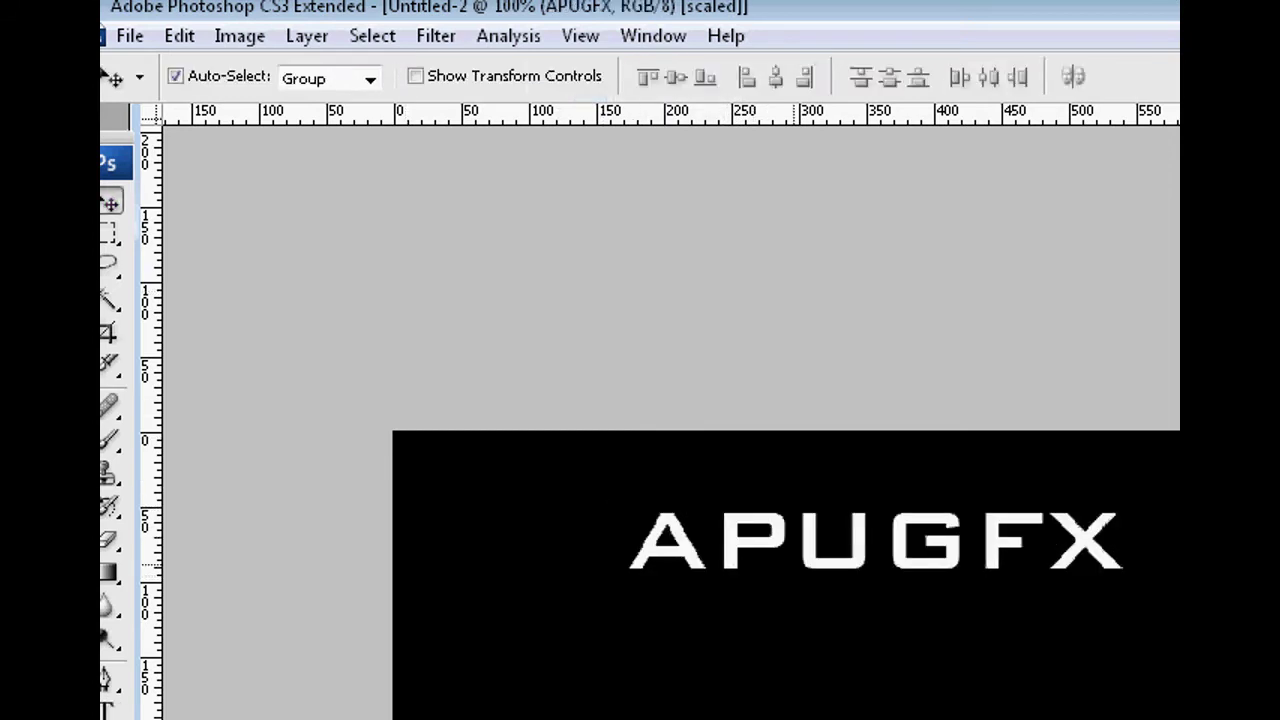
drag(793, 544, 658, 588)
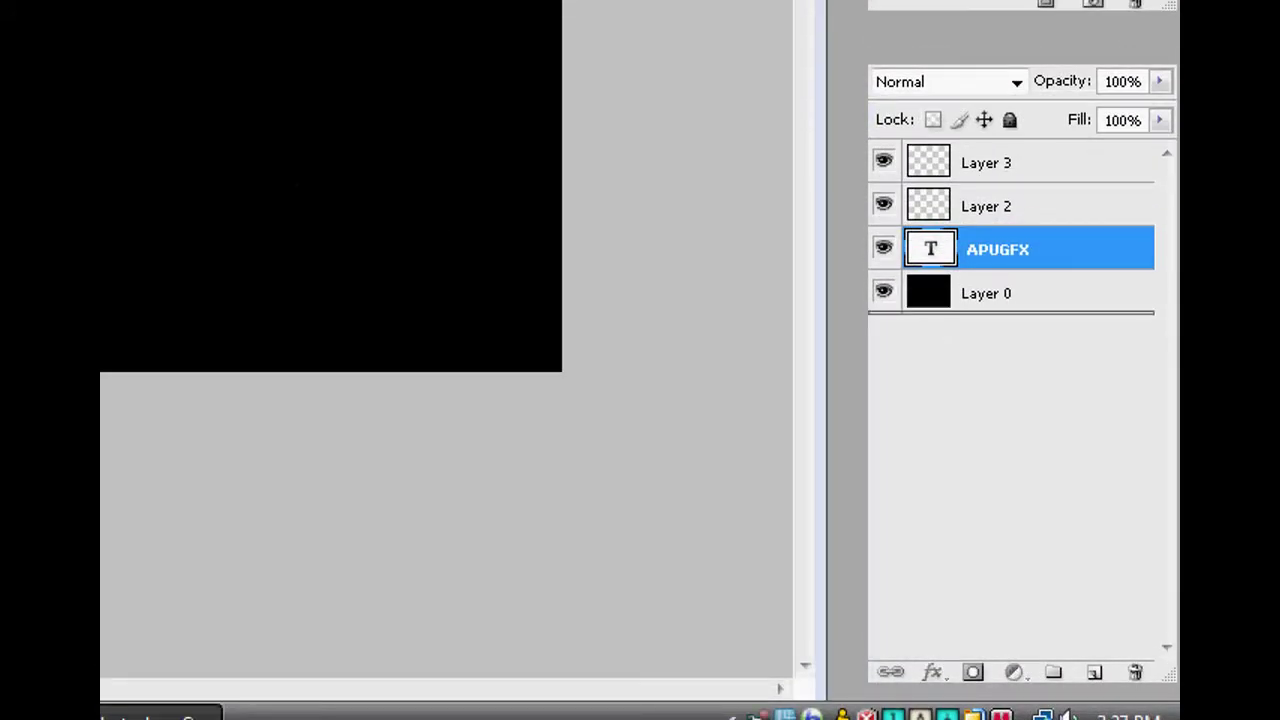
Step: Duplicate the APUGFX text layer and recolor the copy's text bright green
drag(998, 250, 1094, 672)
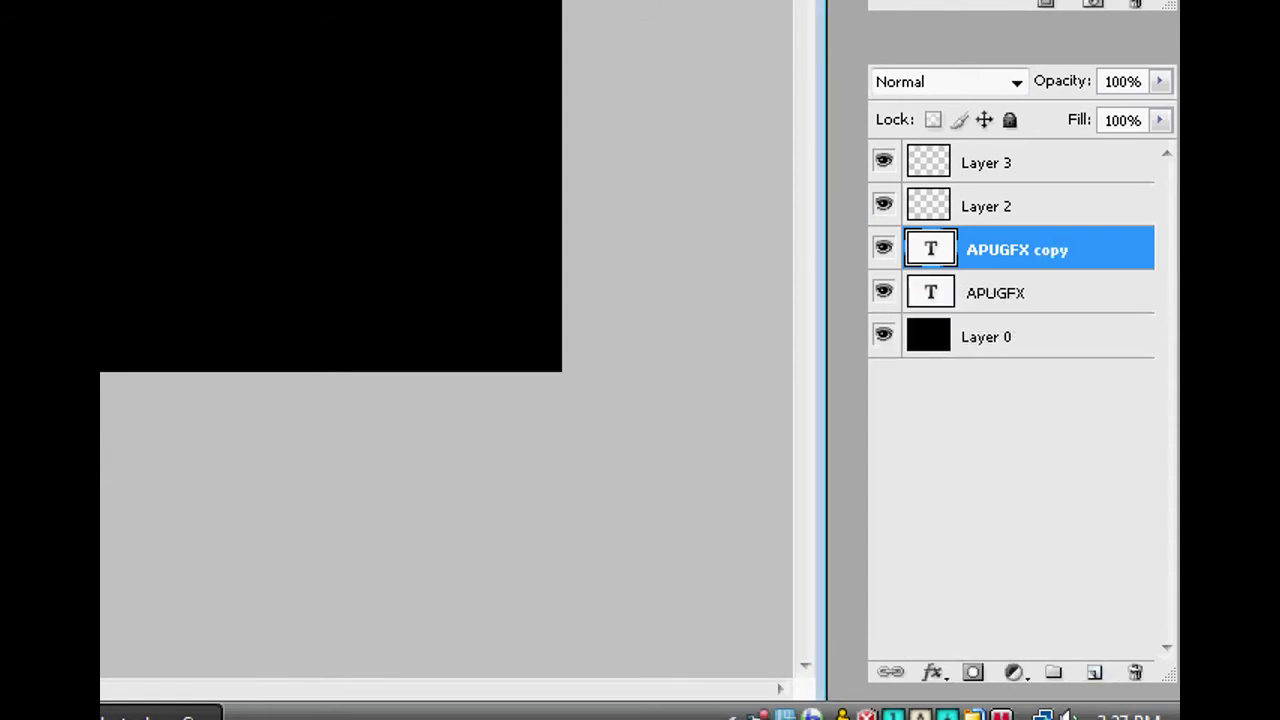
click(1020, 293)
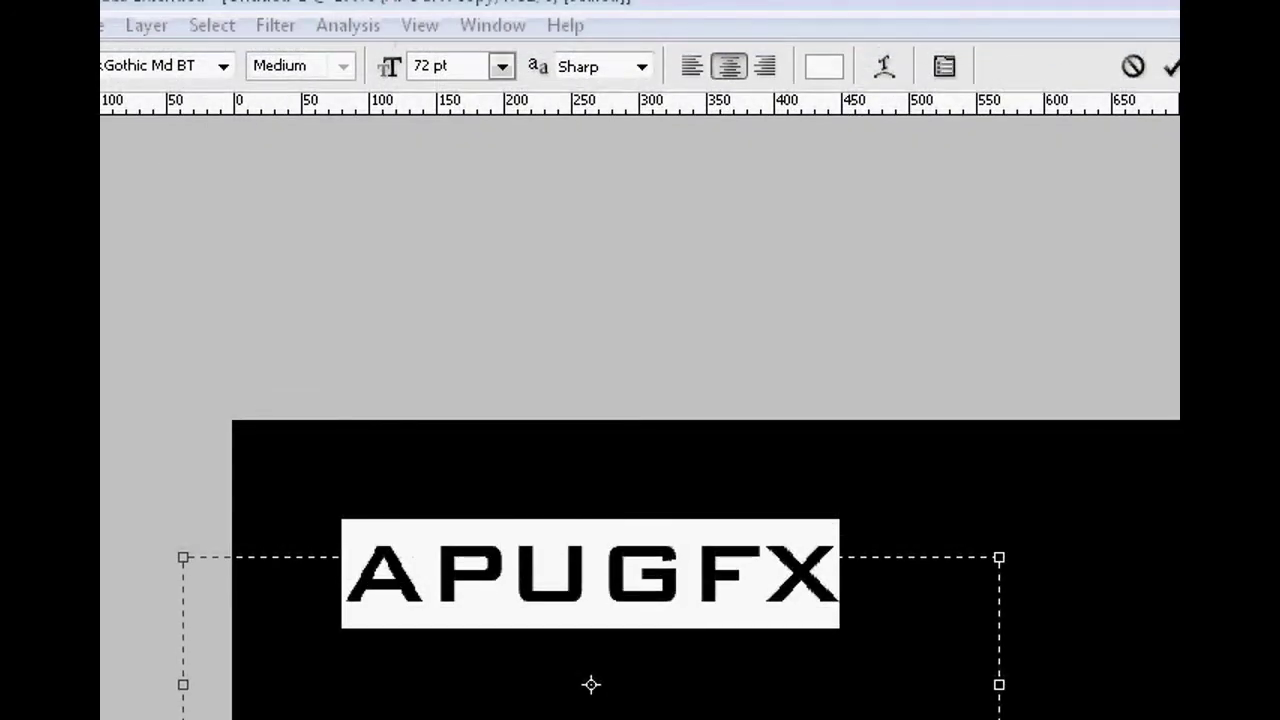
drag(813, 585, 307, 551)
click(307, 556)
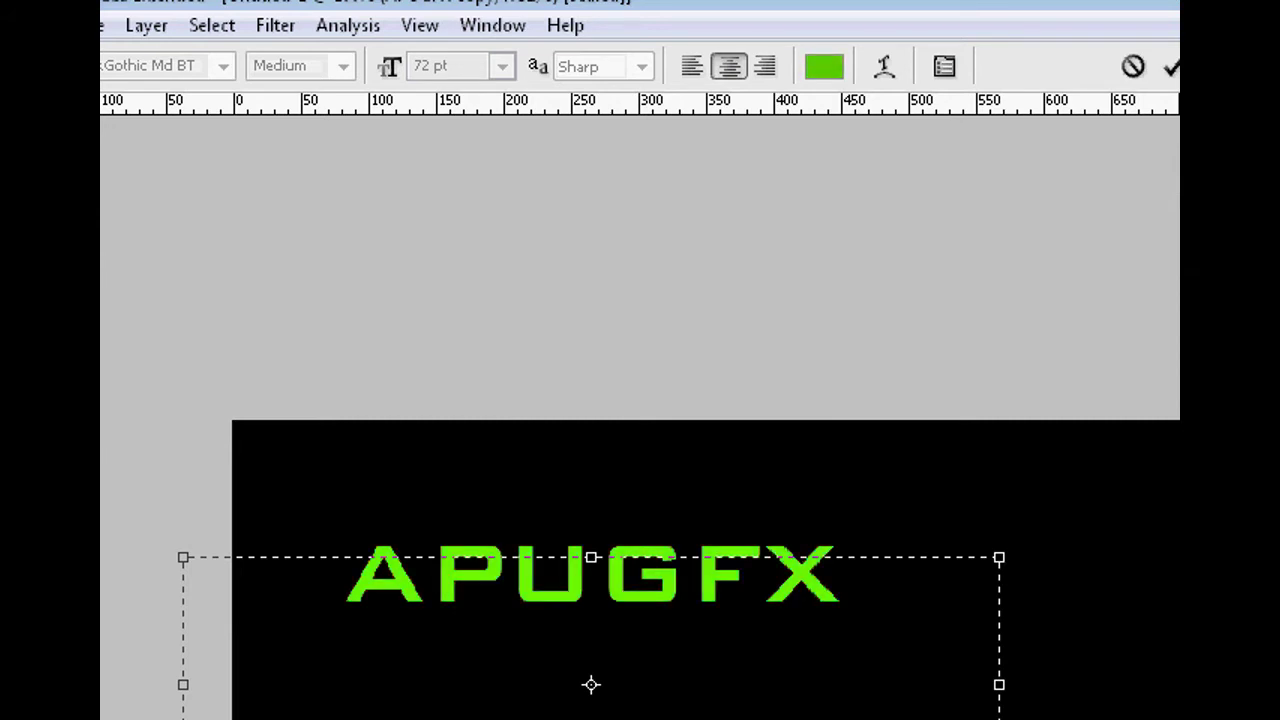
click(906, 611)
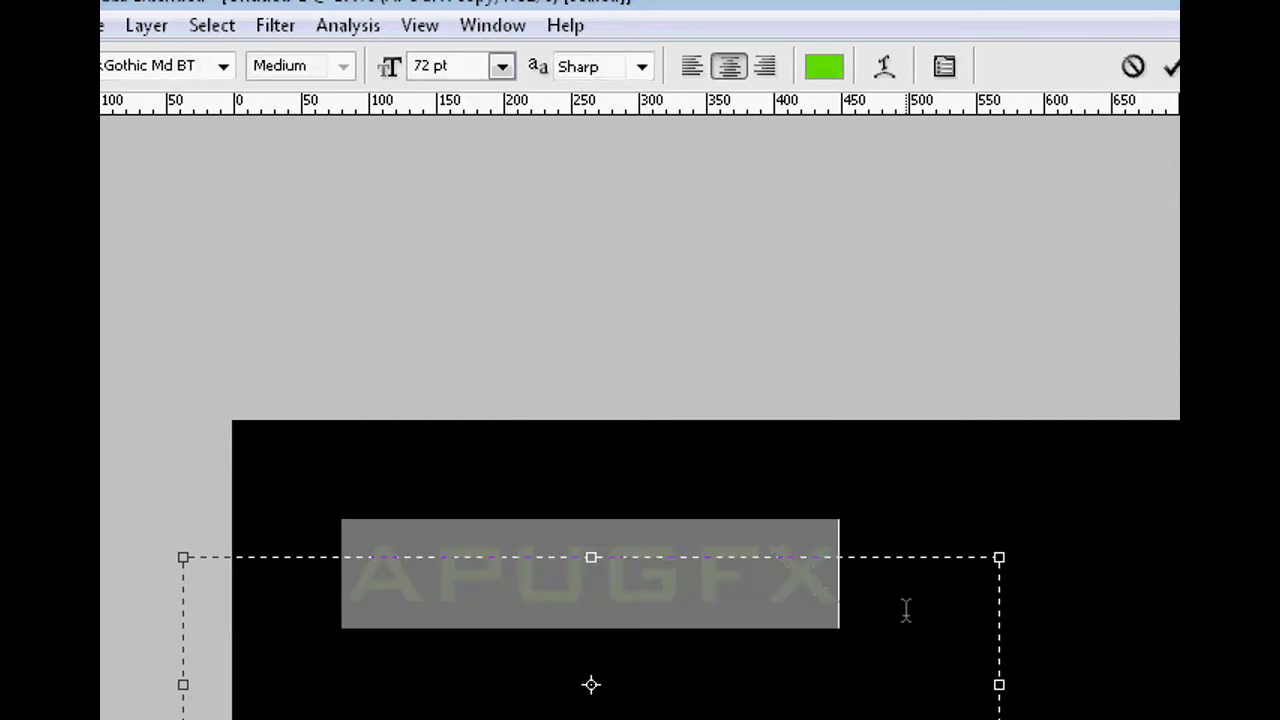
click(905, 610)
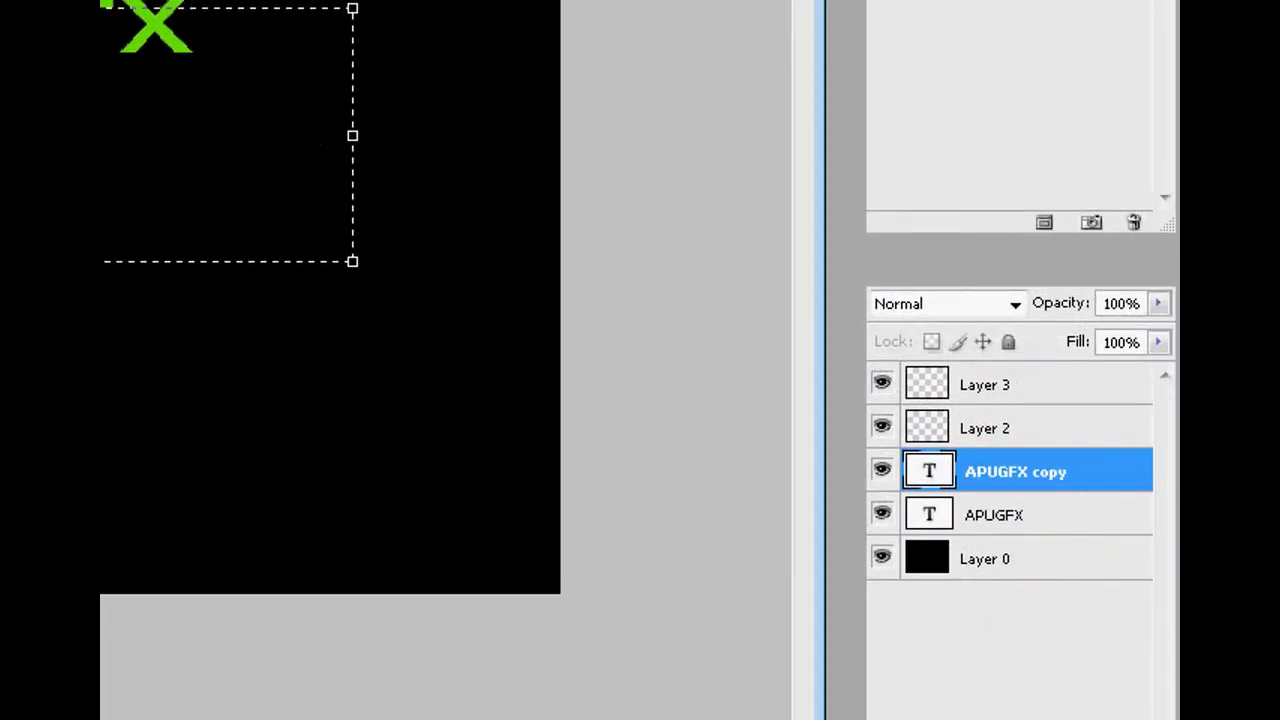
click(996, 515)
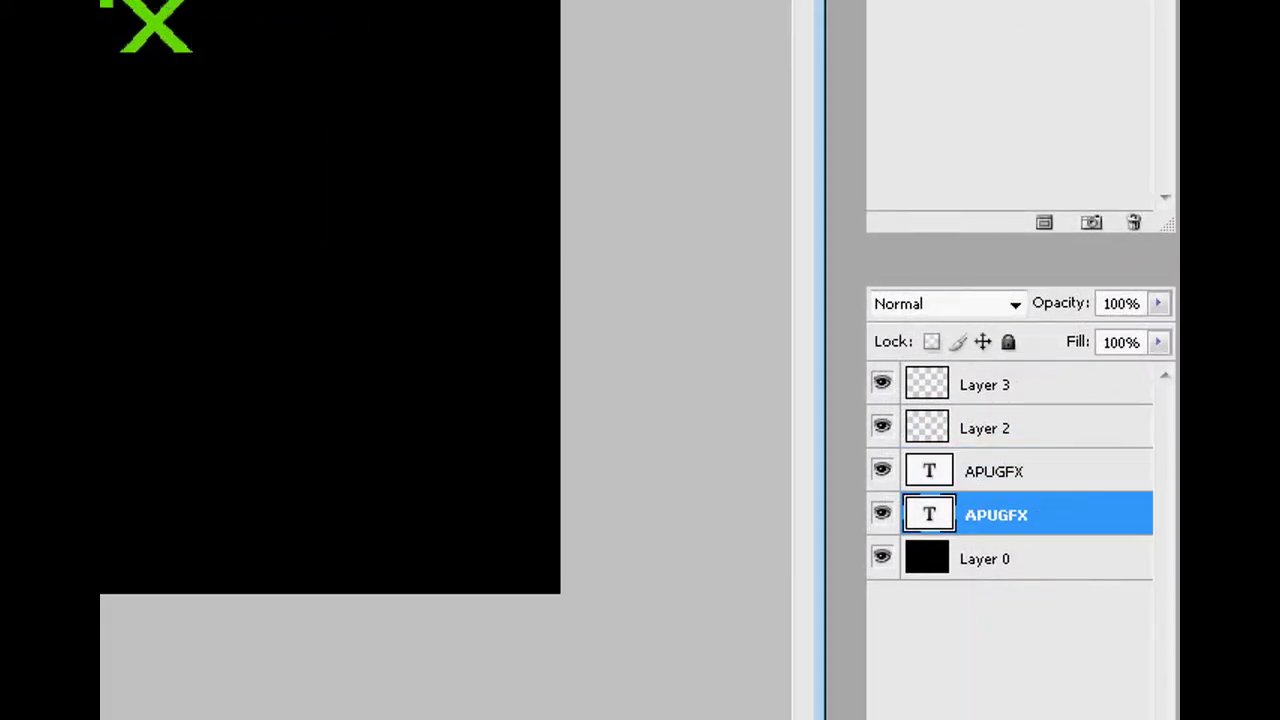
click(996, 471)
click(882, 470)
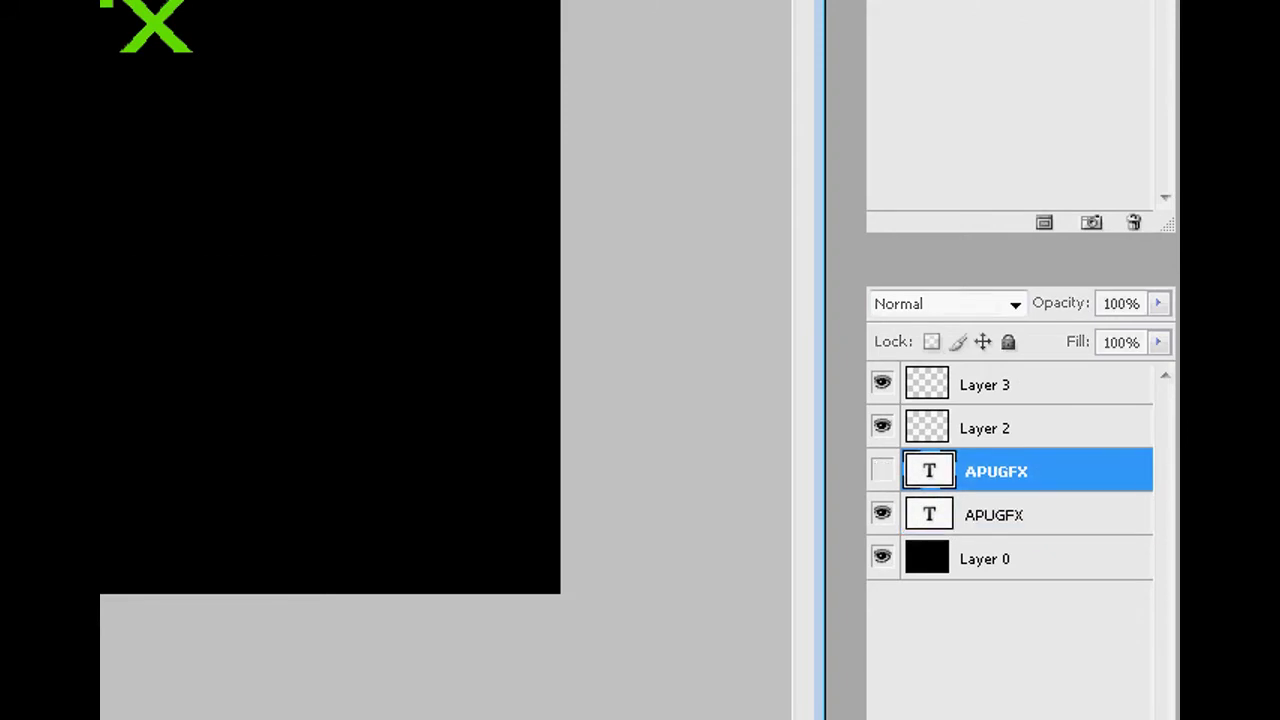
click(882, 470)
click(996, 515)
click(996, 428)
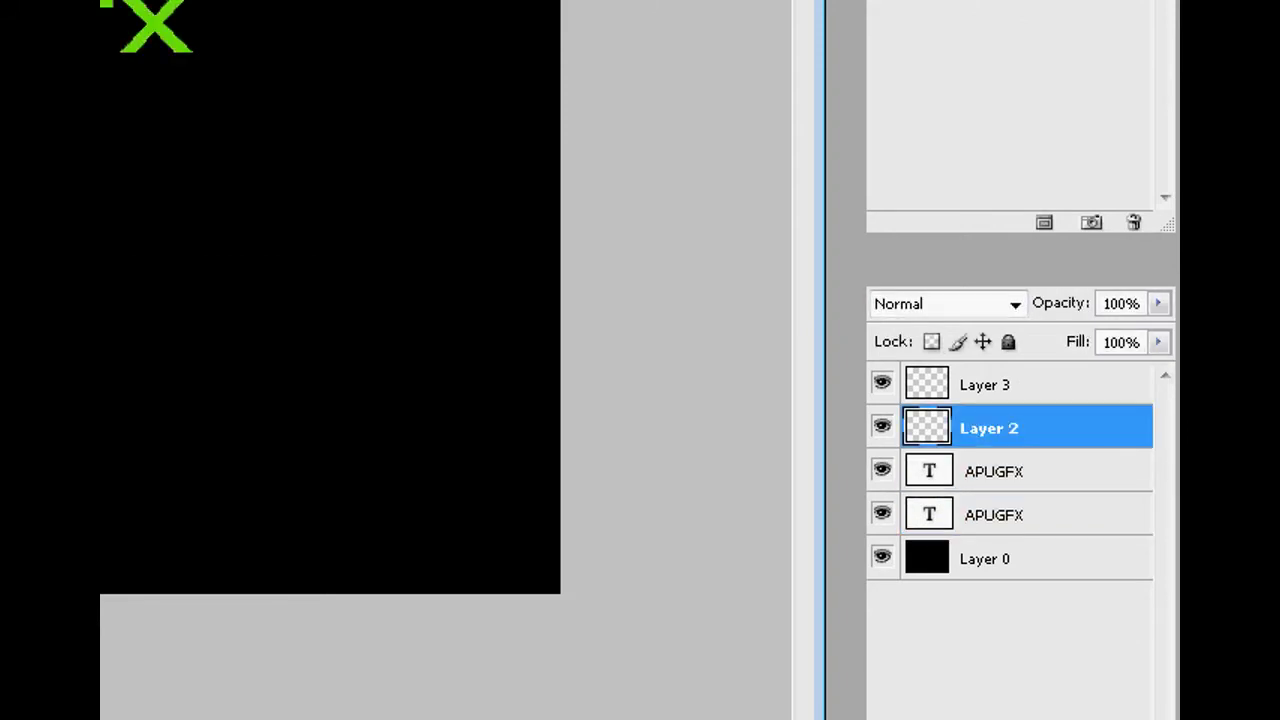
click(996, 515)
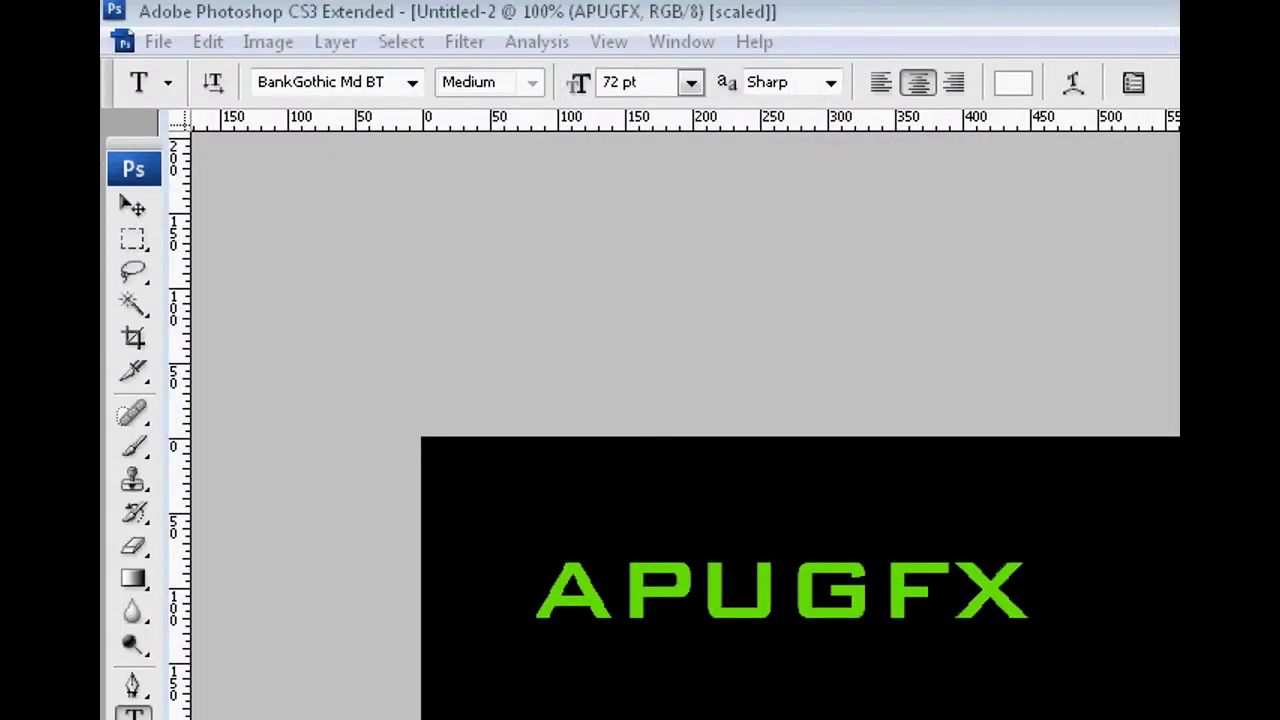
click(464, 42)
mouse_move(480, 316)
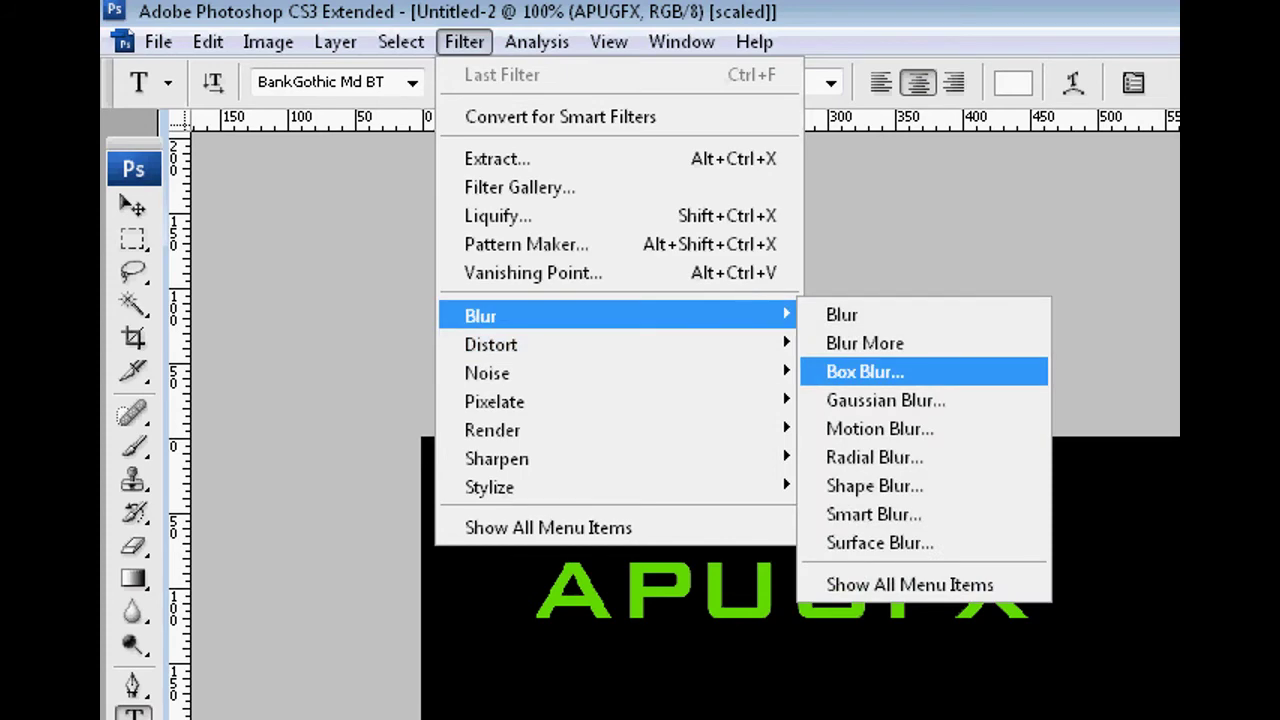
click(855, 400)
key(Return)
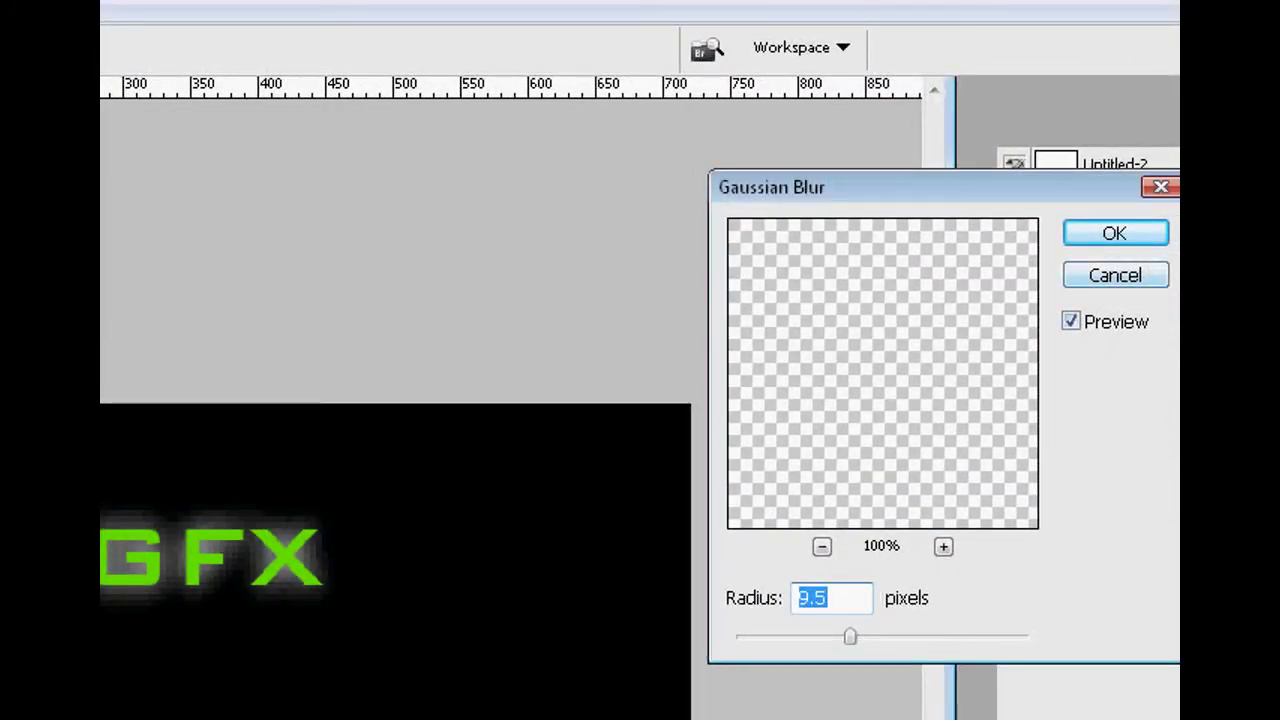
key(Escape)
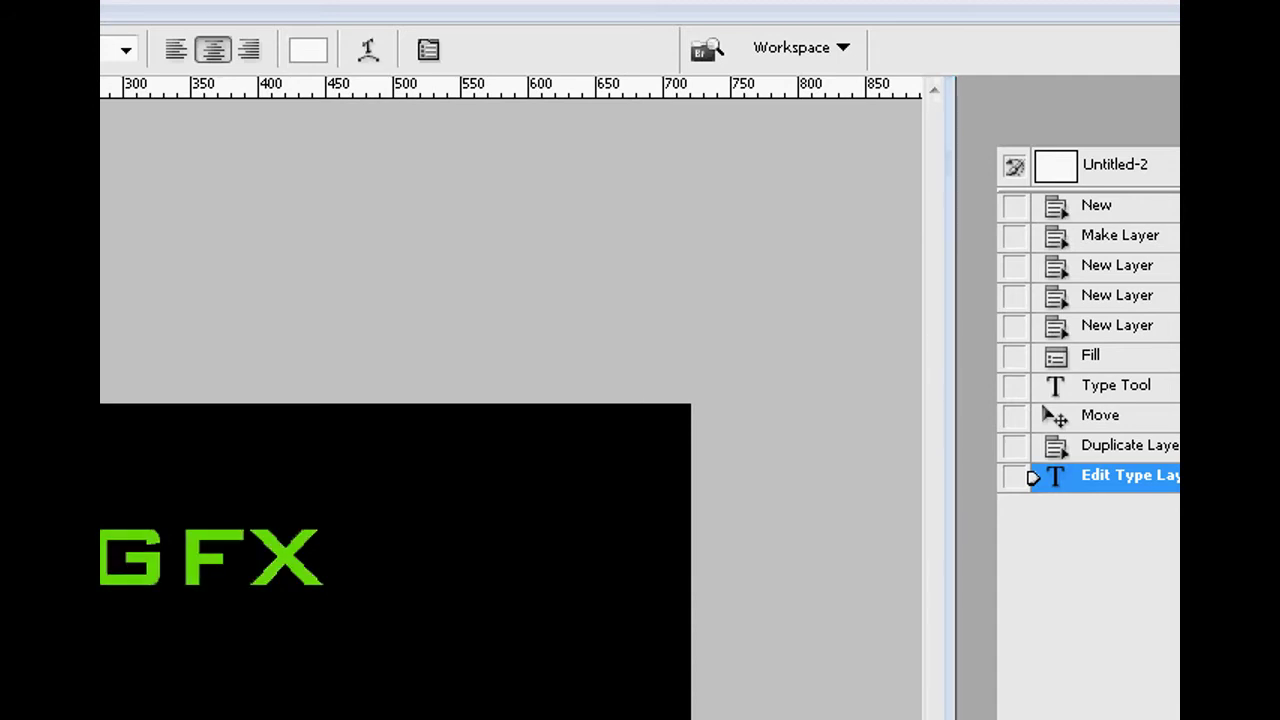
Step: Move the green APUGFX layer behind the white text, then rasterize it and apply a Gaussian Blur
key(ctrl+[)
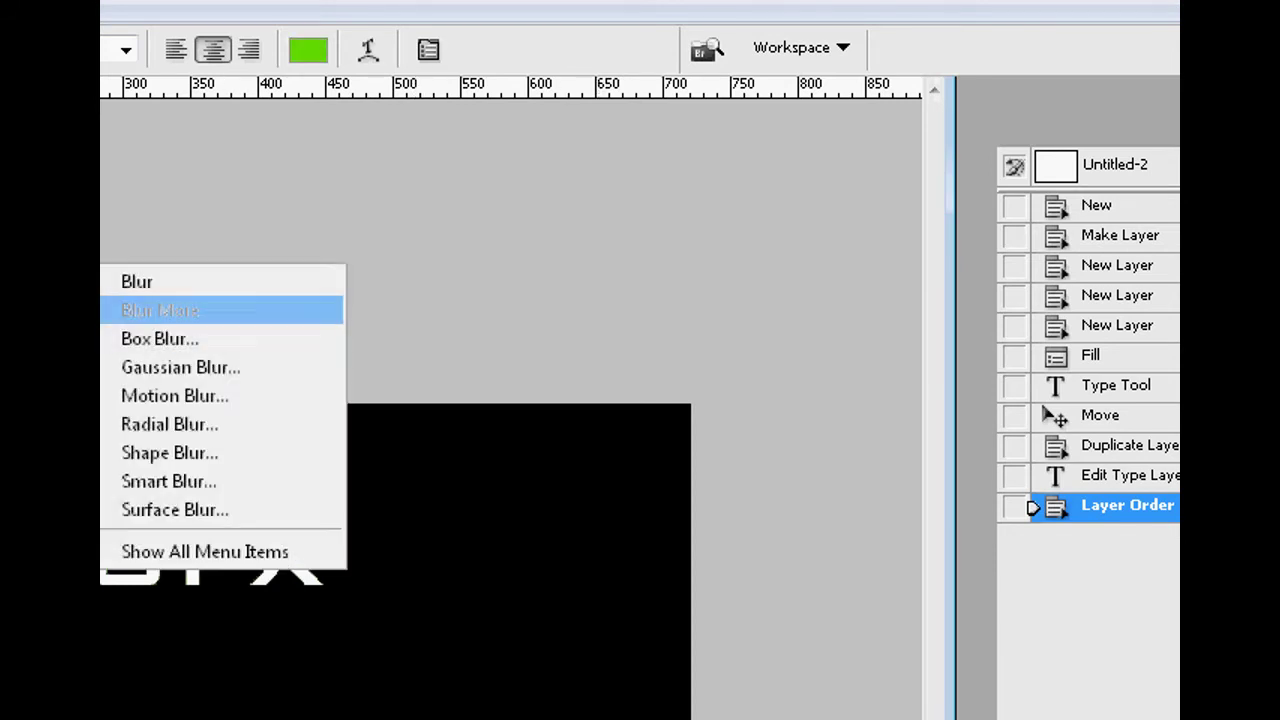
click(171, 394)
key(Return)
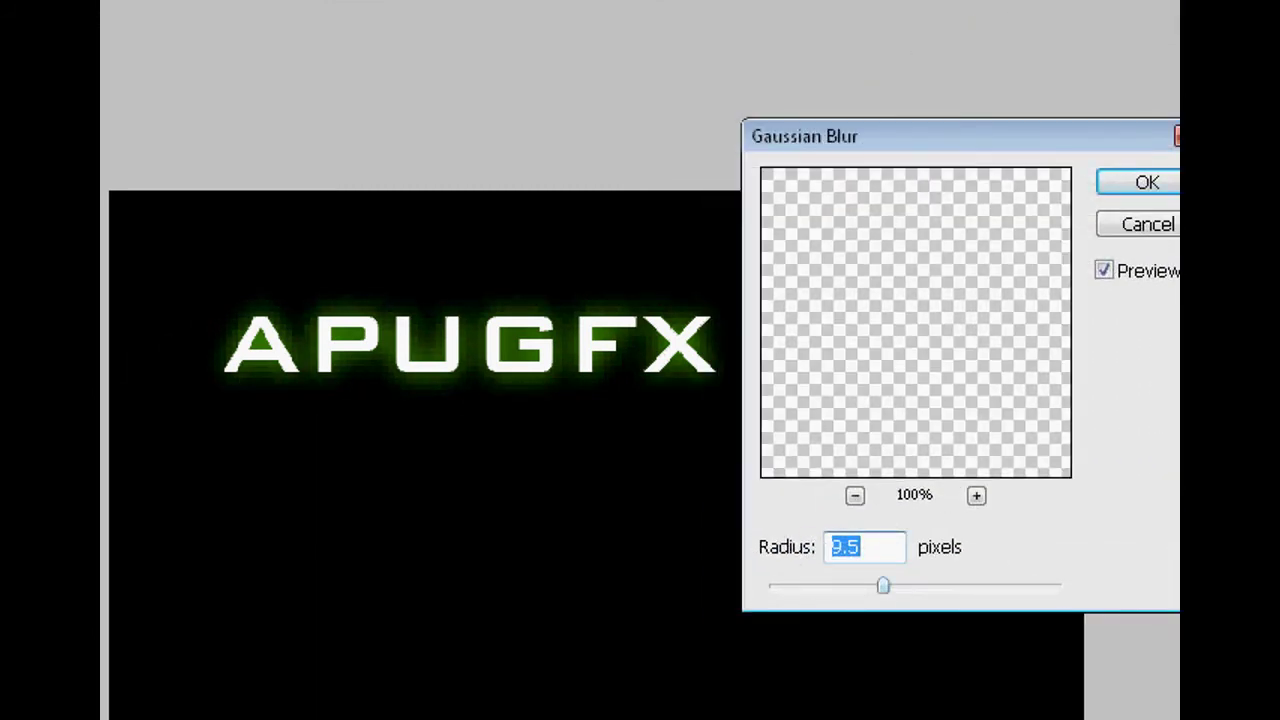
mouse_move(883, 586)
mouse_down()
mouse_move(946, 586)
mouse_move(863, 585)
mouse_up()
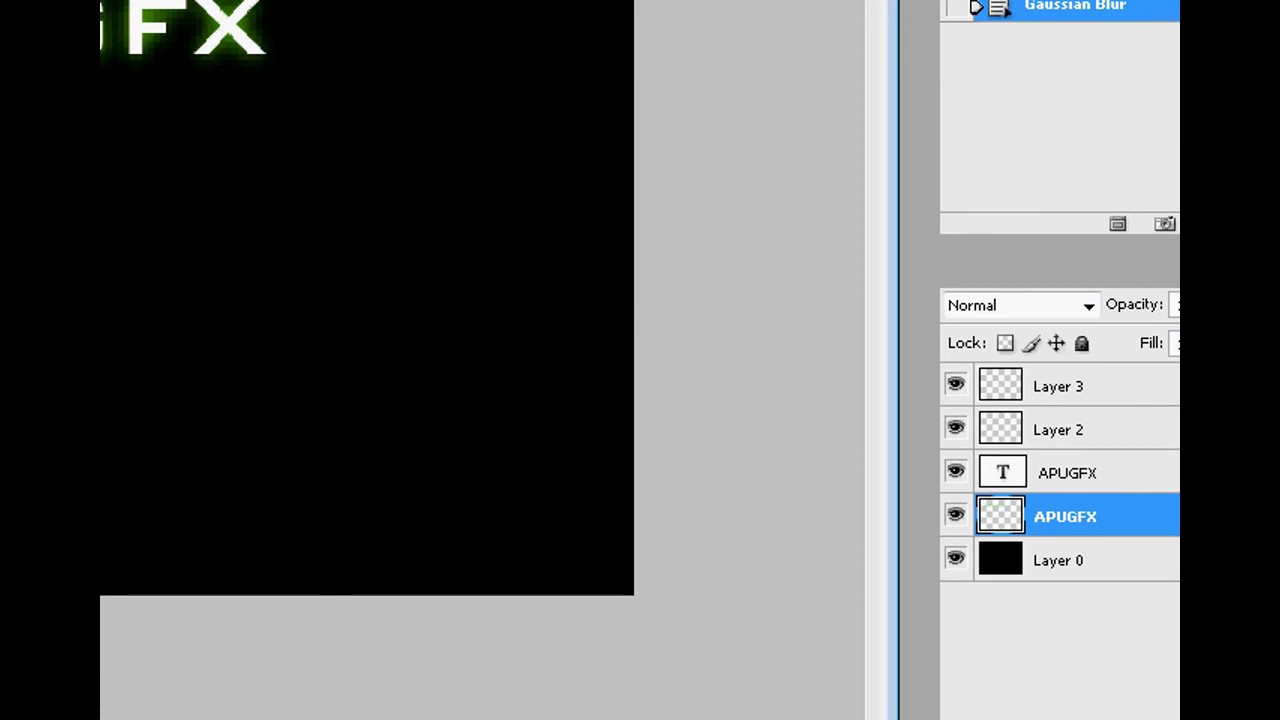
Step: Duplicate the blurred green APUGFX layer to strengthen the glow
key(ctrl+j)
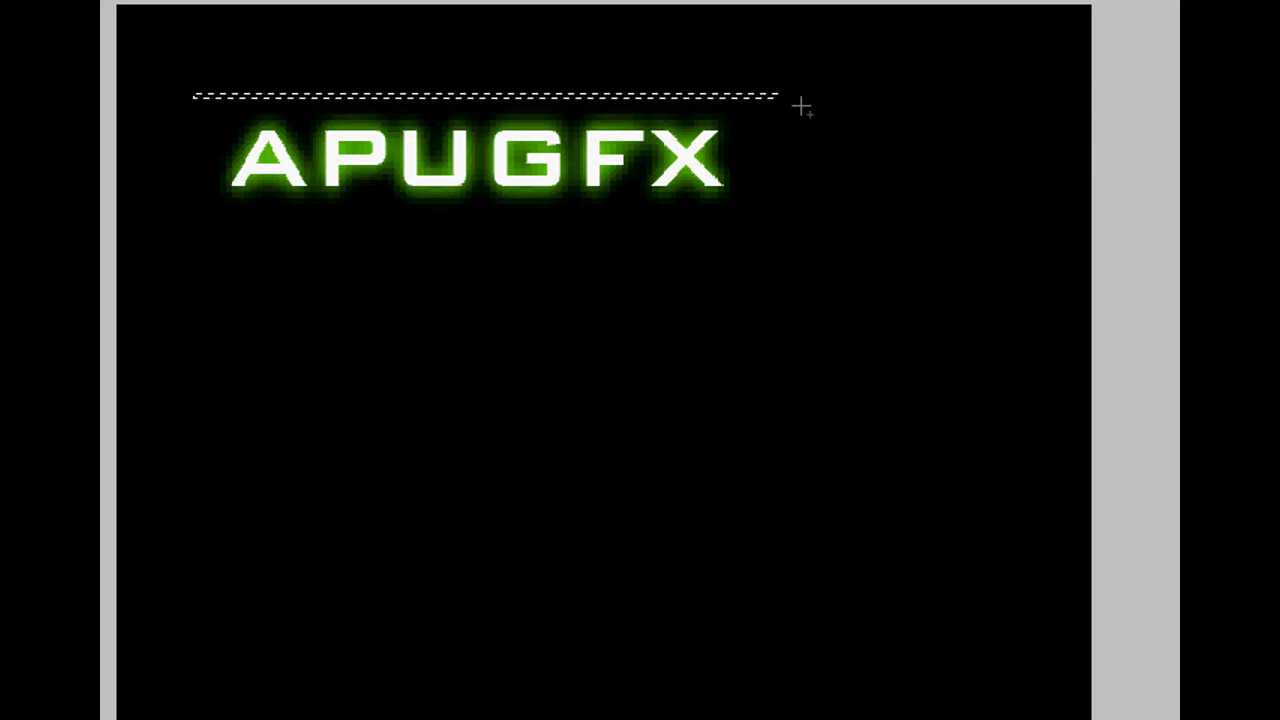
Step: Fill the thin horizontal selection above the text with black at 100% opacity and hide the black Layer 0
key(shift+F5)
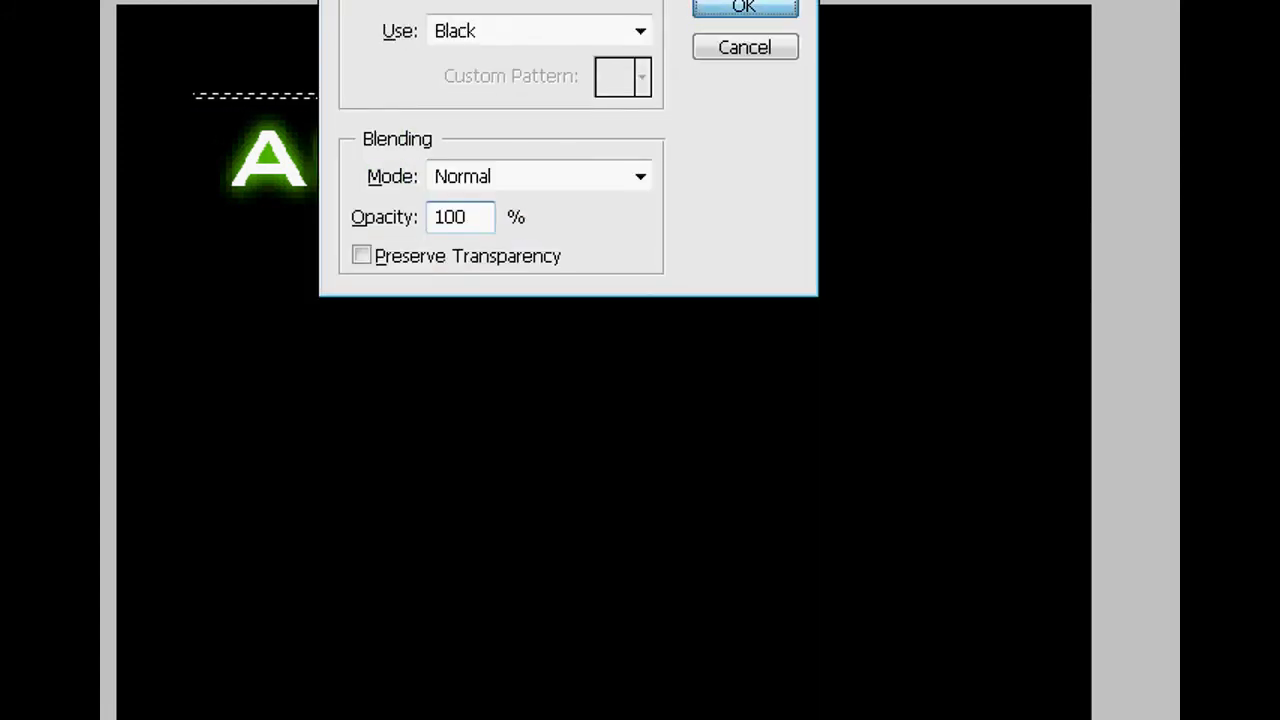
click(744, 8)
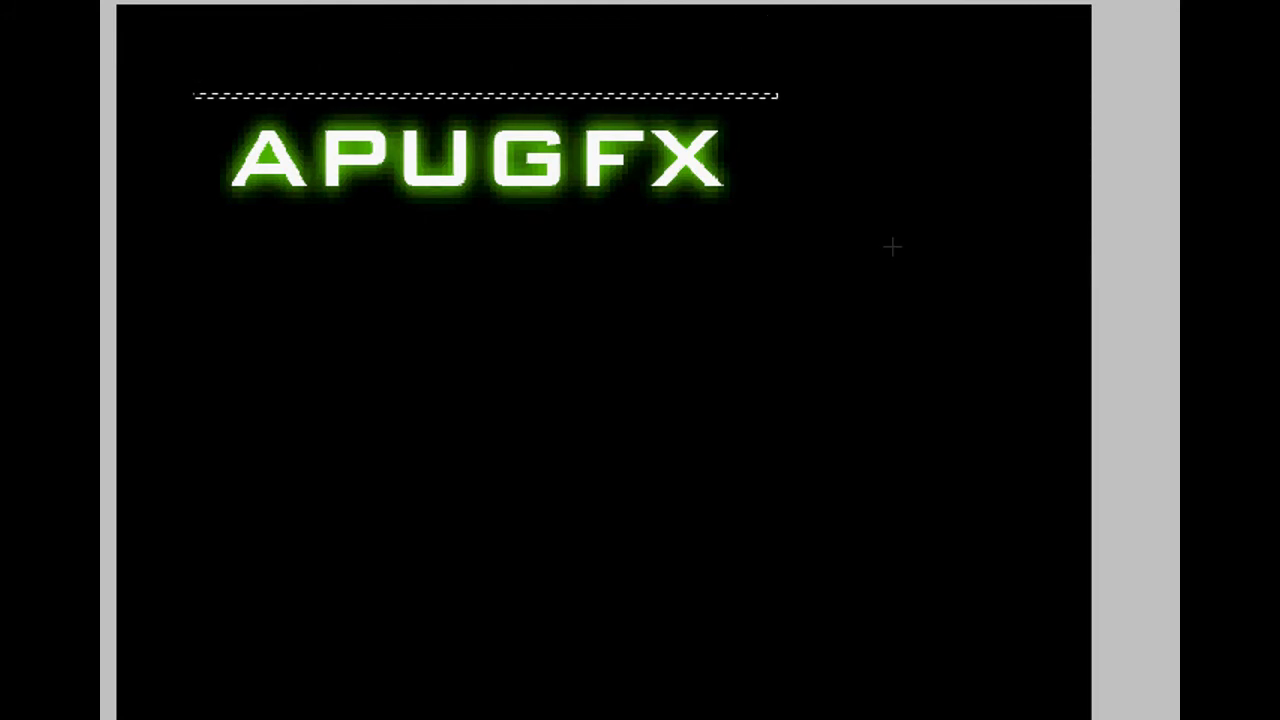
click(1179, 600)
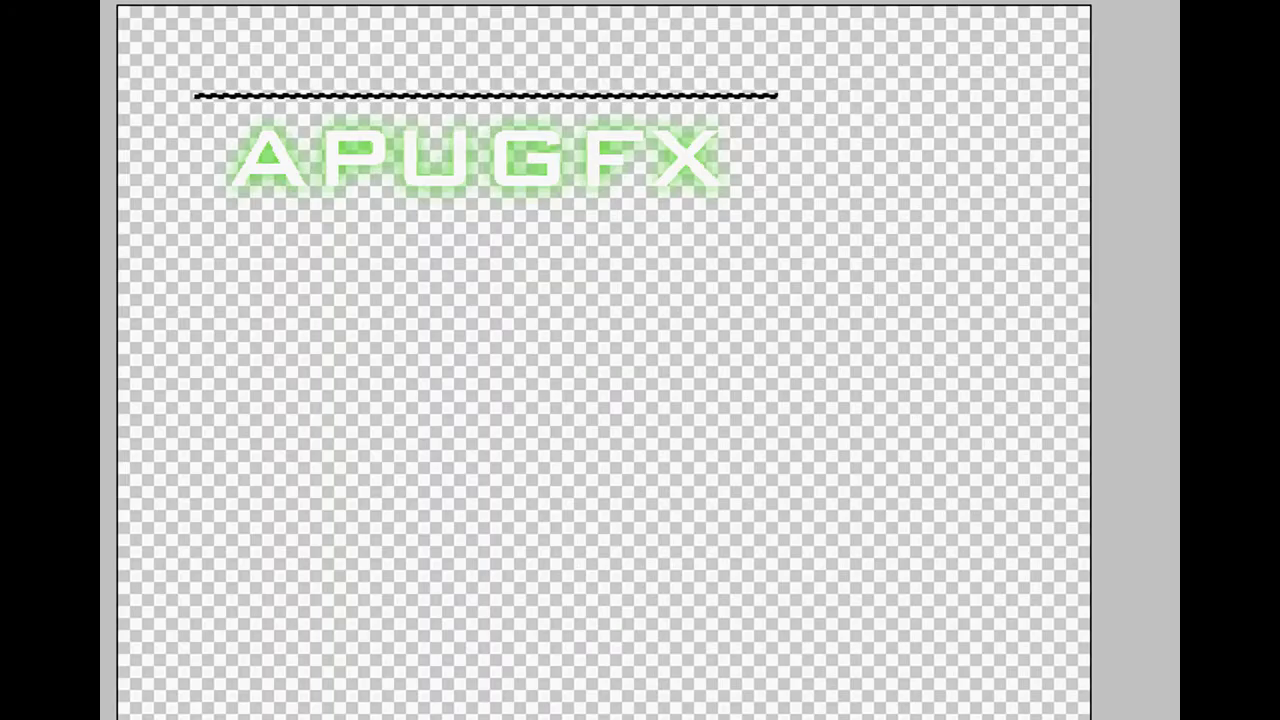
Step: Clear the selection and nudge the black line slightly down toward the APUGFX text
key(ctrl+d)
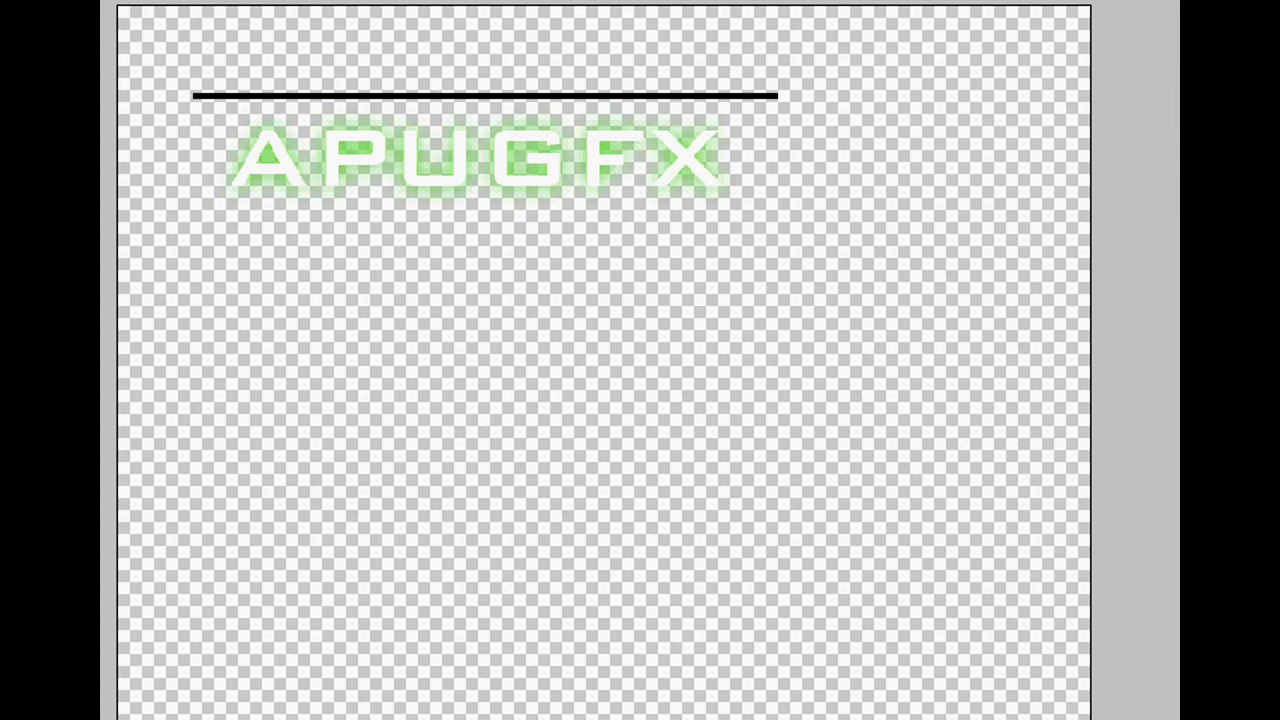
key(Down)
key(Down)
key(Down)
key(Down)
key(Down)
key(Down)
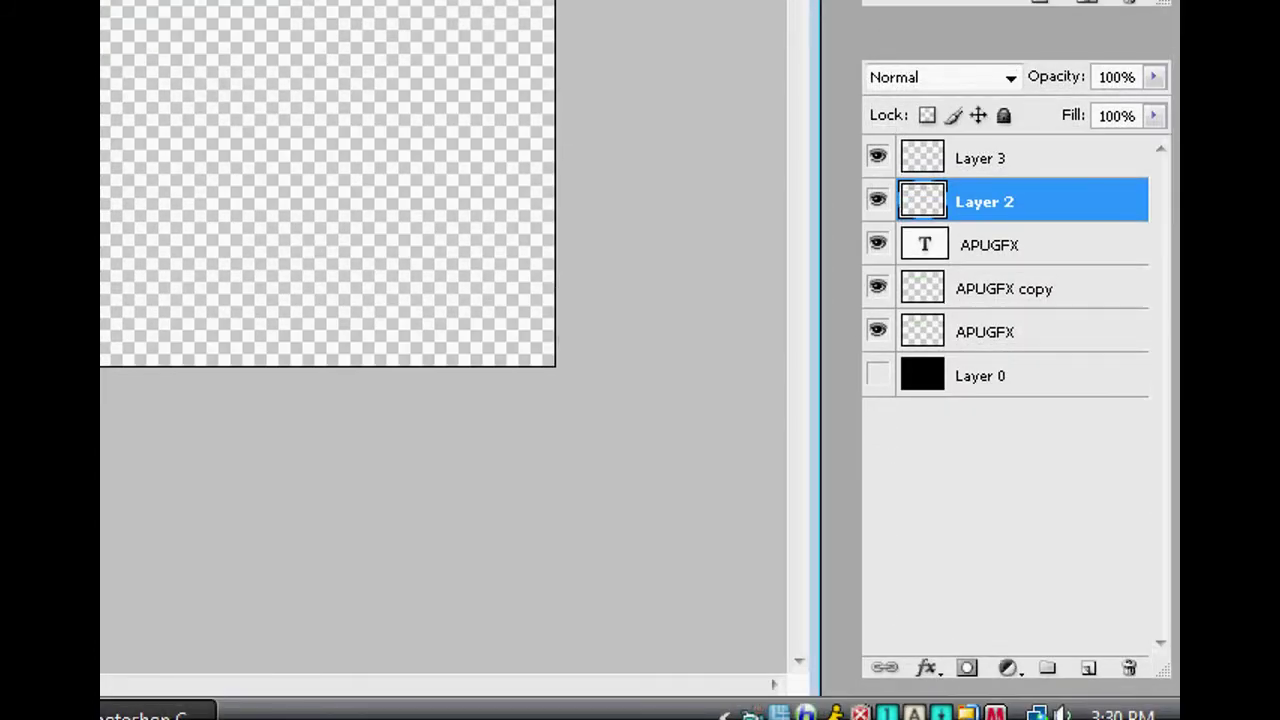
Step: Duplicate Layer 2 and merge the copy down into the original layer
drag(985, 202, 1088, 668)
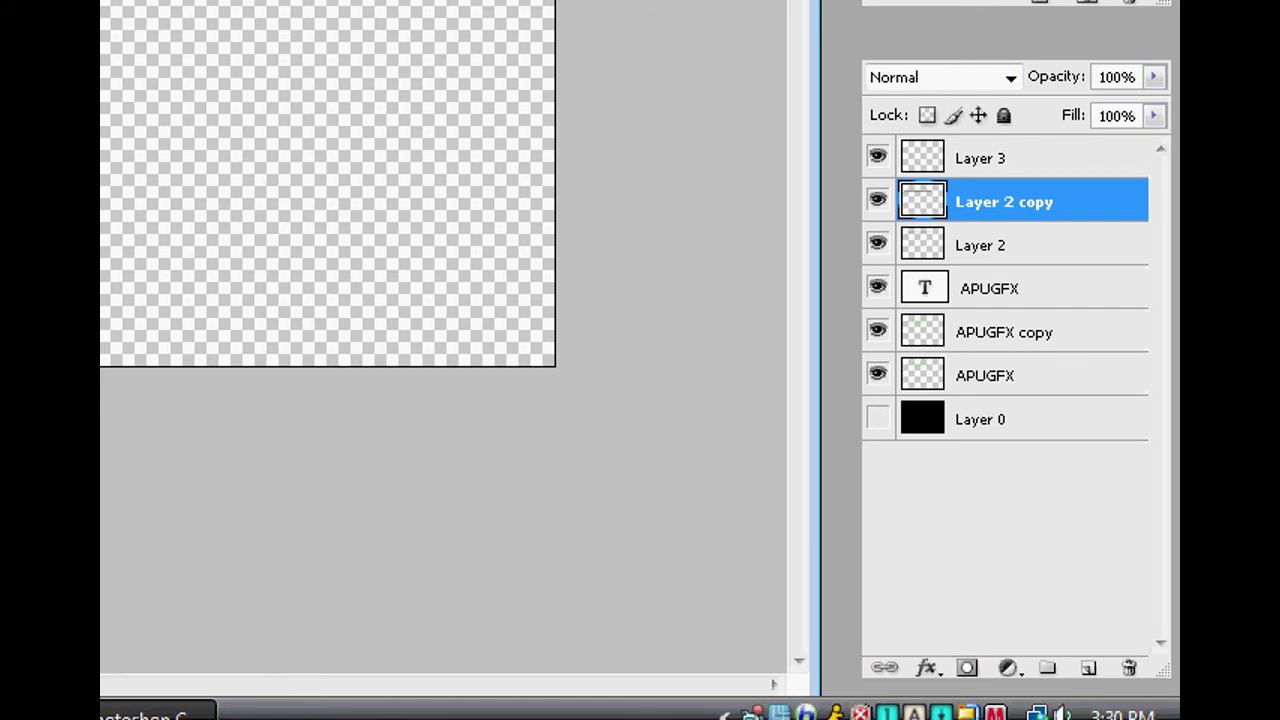
right_click(1049, 204)
click(823, 123)
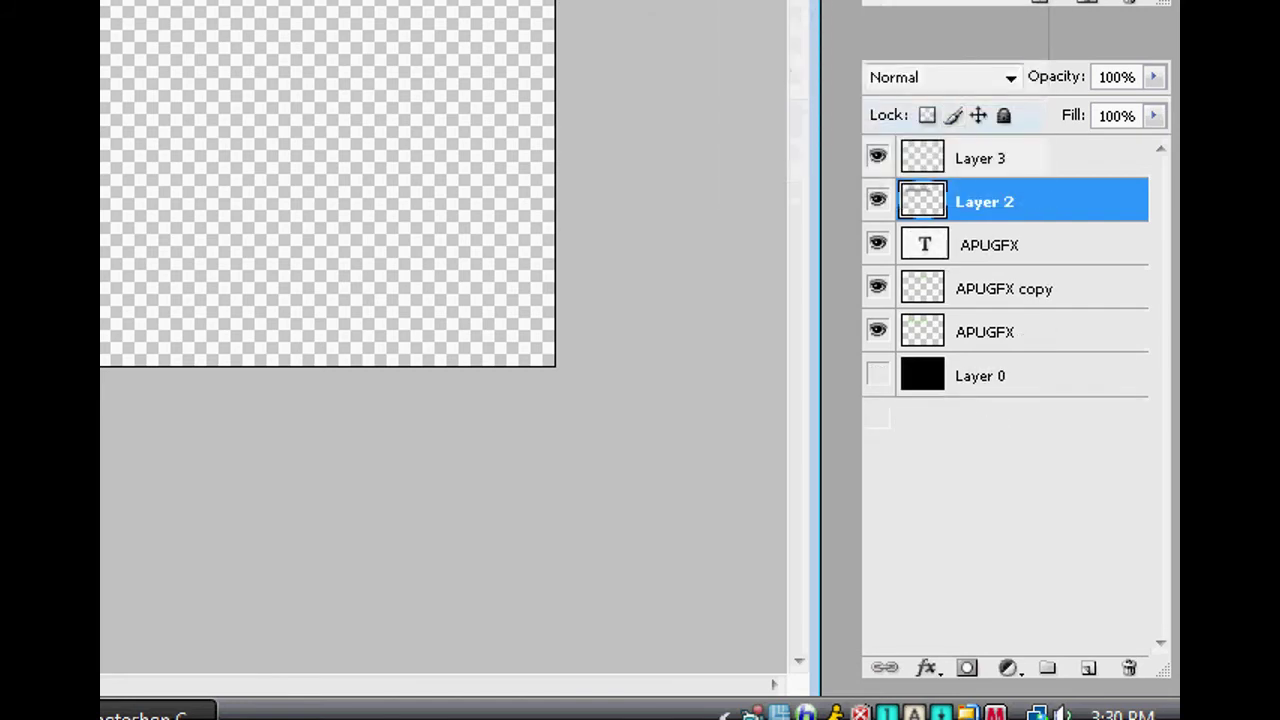